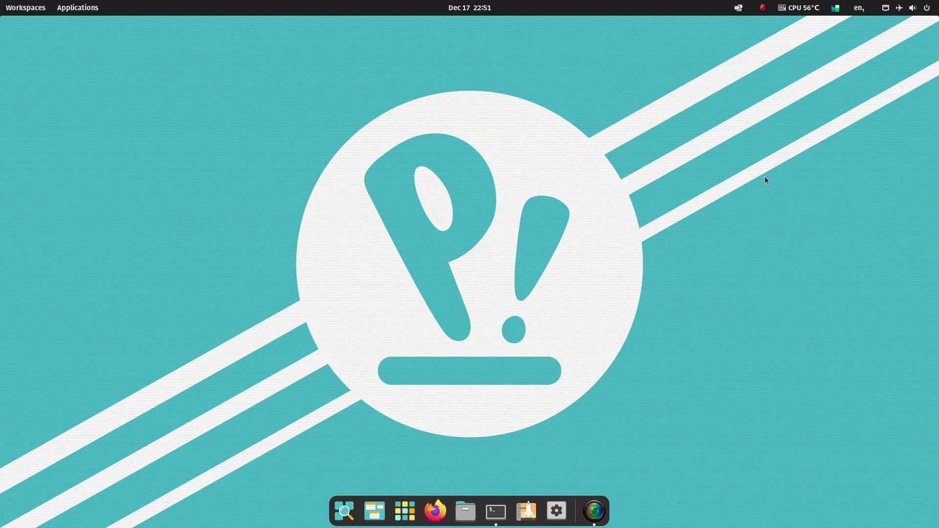
# Check the system status menu and the about info of the sensors and system load indicators
pyautogui.click(887, 9)
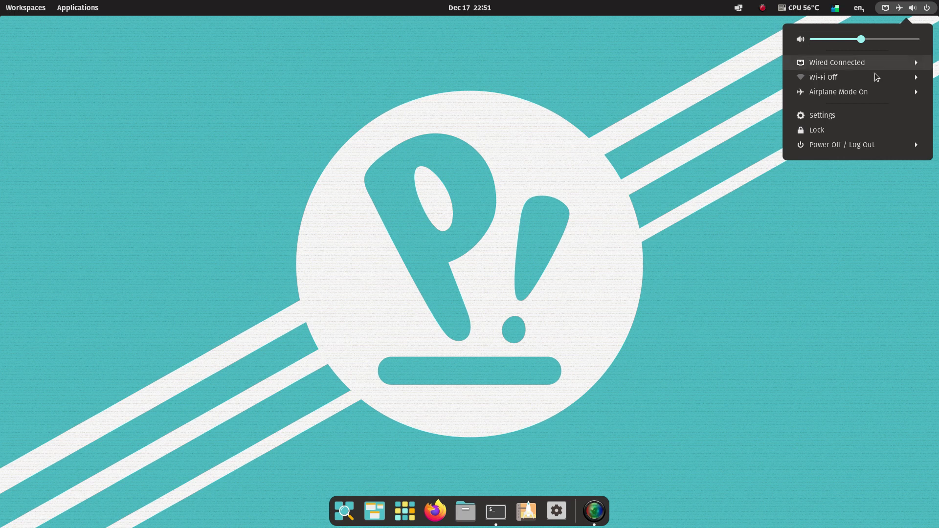
pyautogui.click(589, 167)
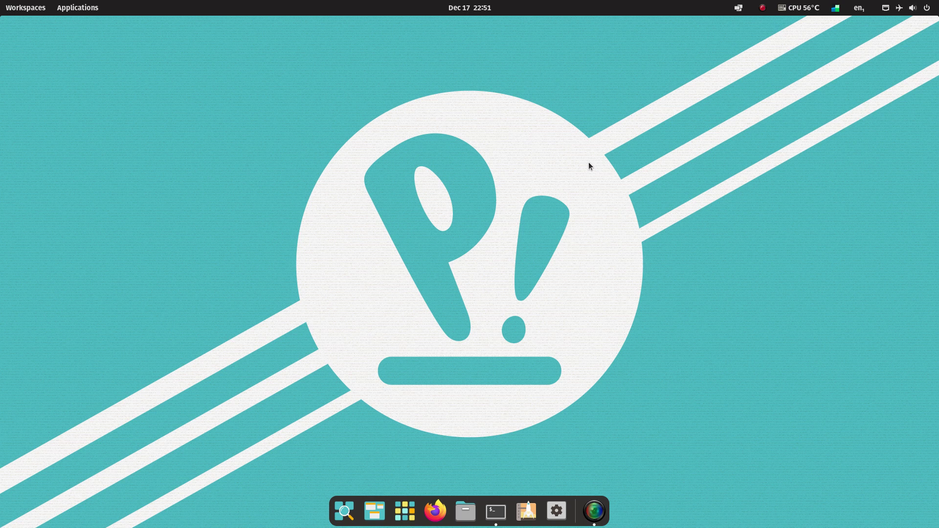
pyautogui.click(810, 13)
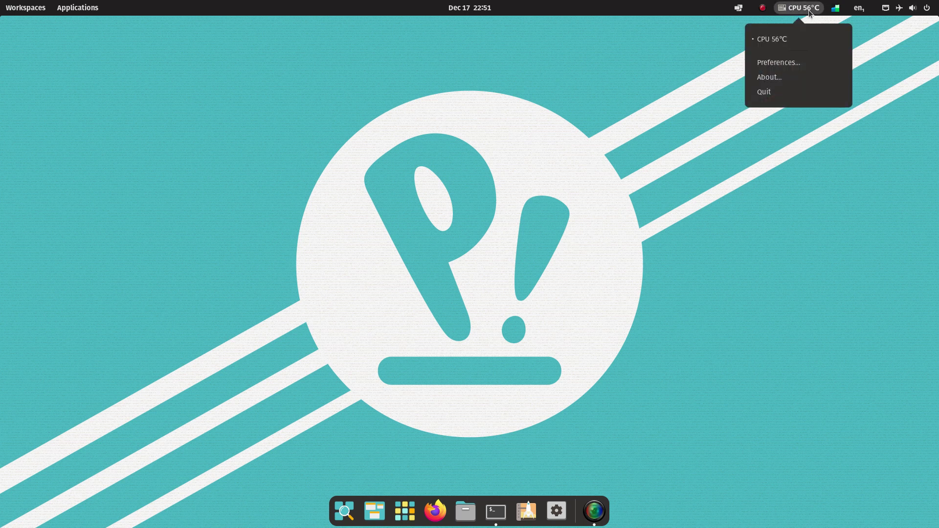
pyautogui.click(770, 82)
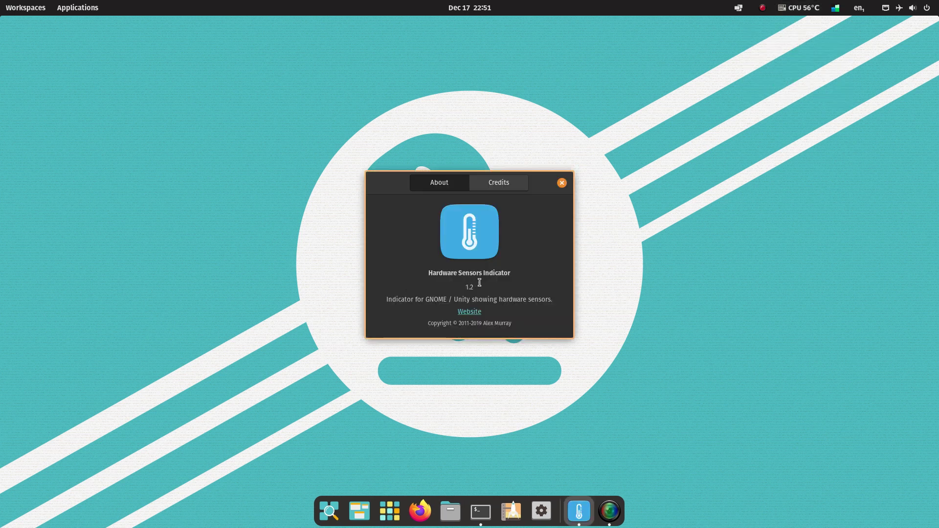
pyautogui.click(561, 184)
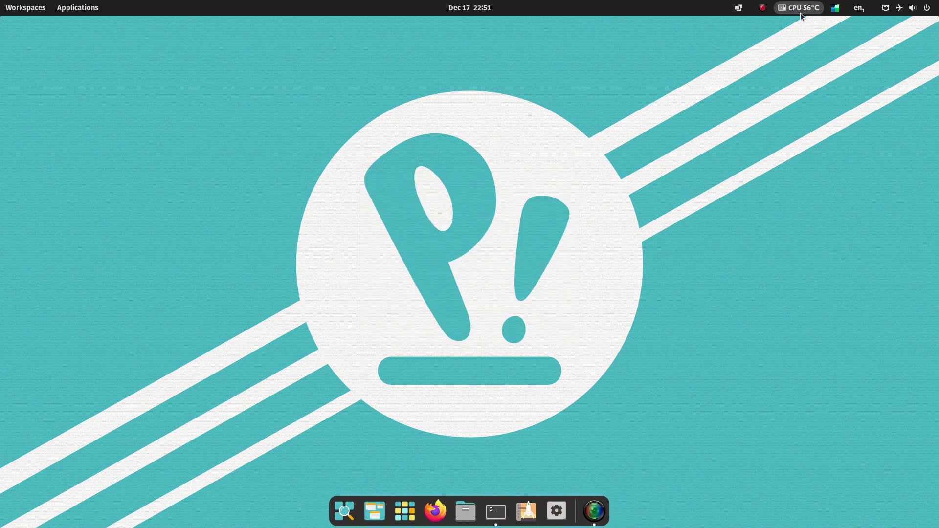
pyautogui.click(836, 9)
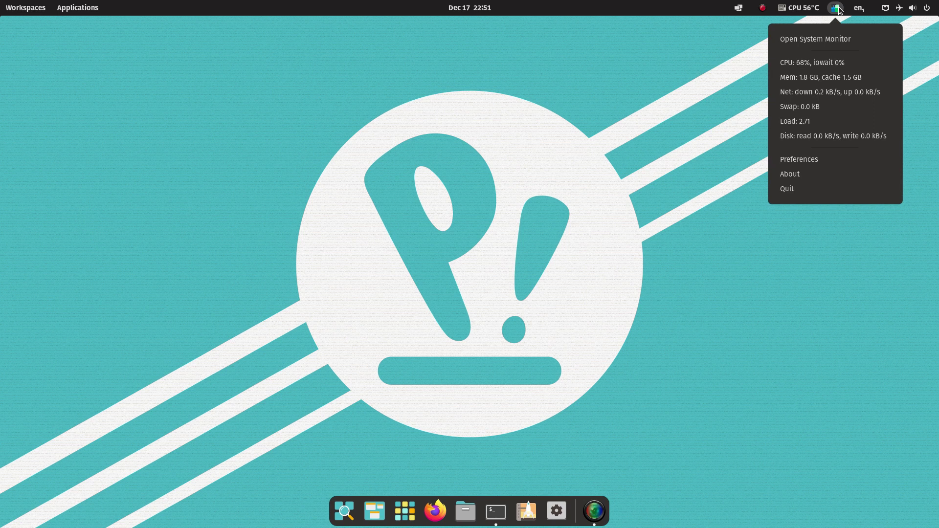
pyautogui.click(792, 179)
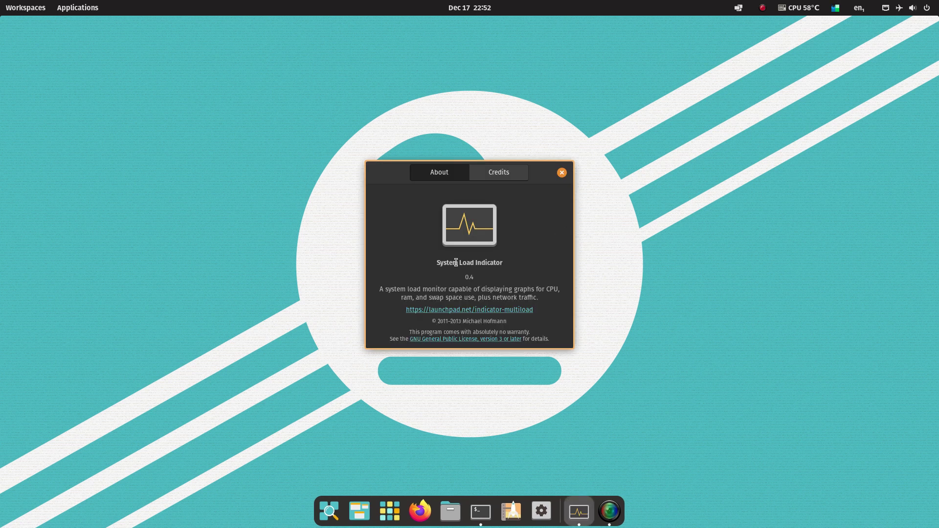
pyautogui.click(562, 172)
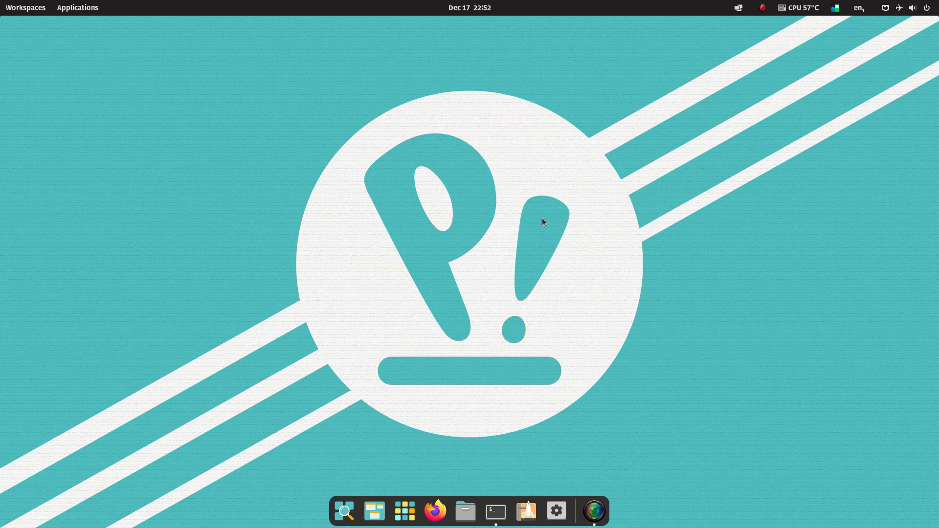
# Bring up the terminal with the exFAT install output and clear it with 'clear'
pyautogui.click(496, 511)
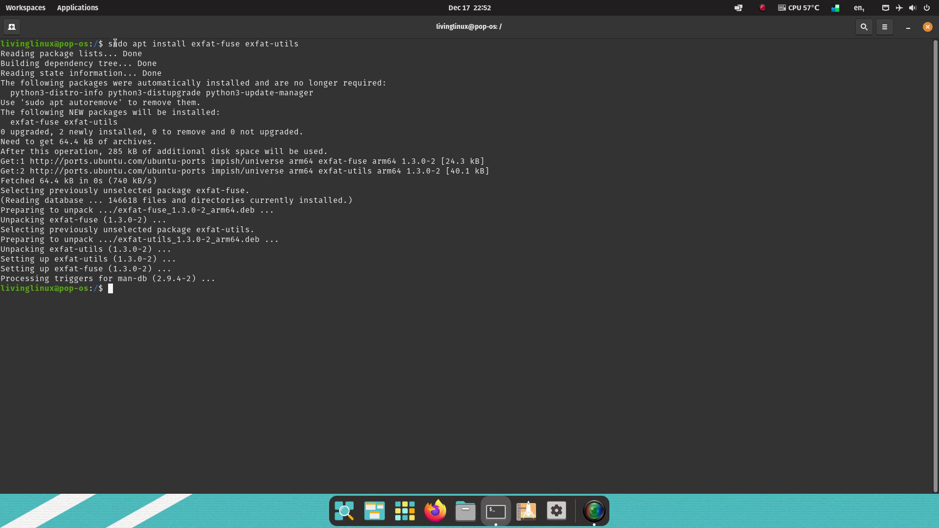
pyautogui.moveTo(108, 44); pyautogui.dragTo(319, 45)
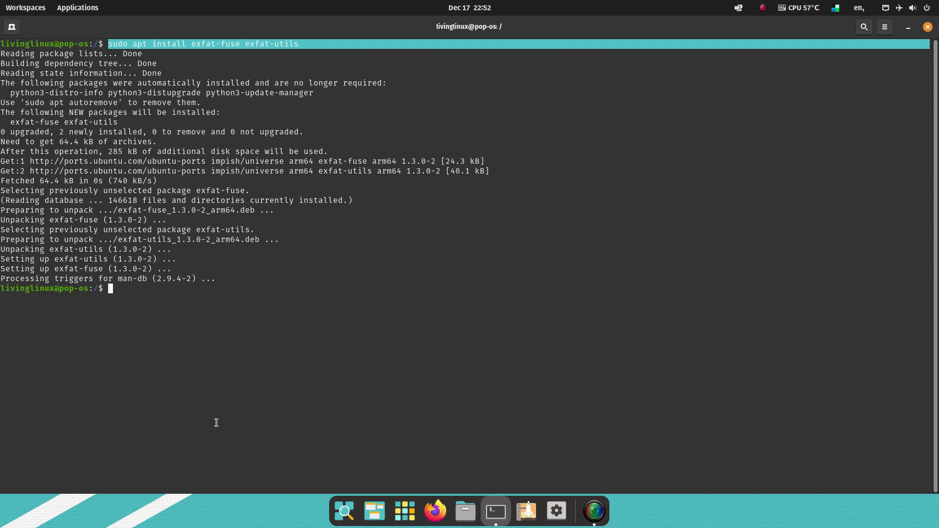
pyautogui.click(196, 312)
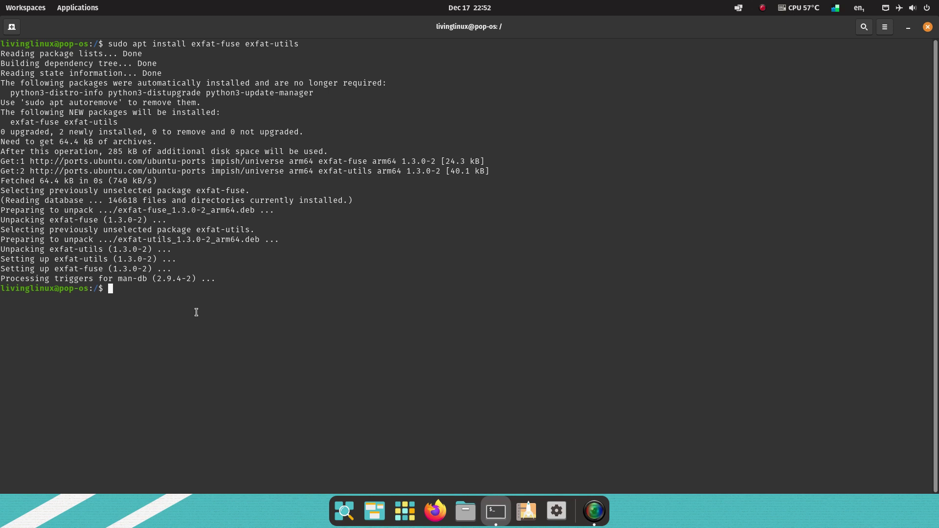
pyautogui.write('clear')
pyautogui.press('Return')
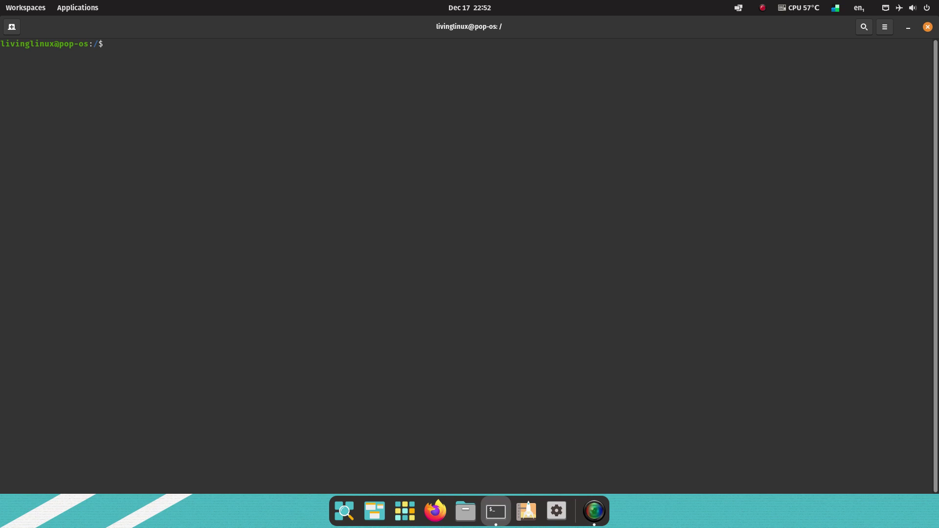
# Show CPU details with lscpu, then list the /boot directory in long format
pyautogui.write('lscp')
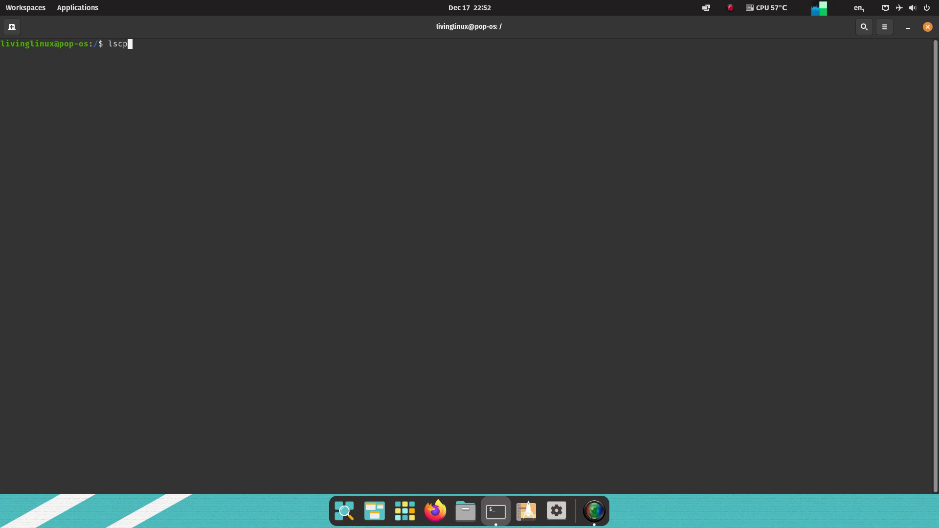
pyautogui.write('u')
pyautogui.press('Return')
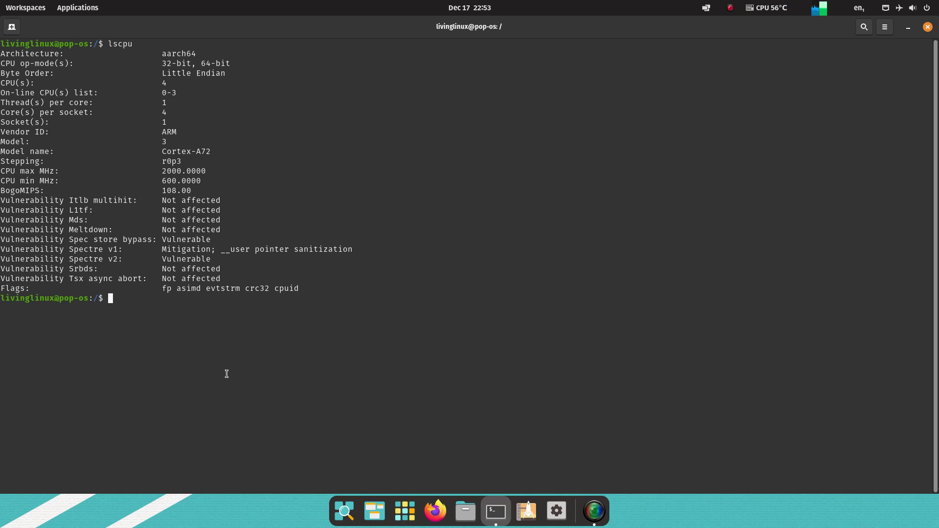
pyautogui.write('cd')
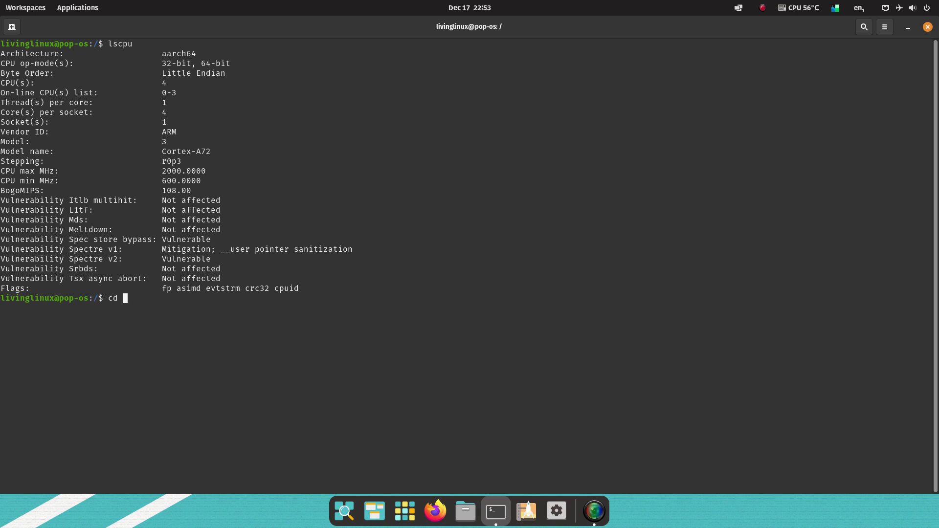
pyautogui.write(' boot')
pyautogui.press('Return')
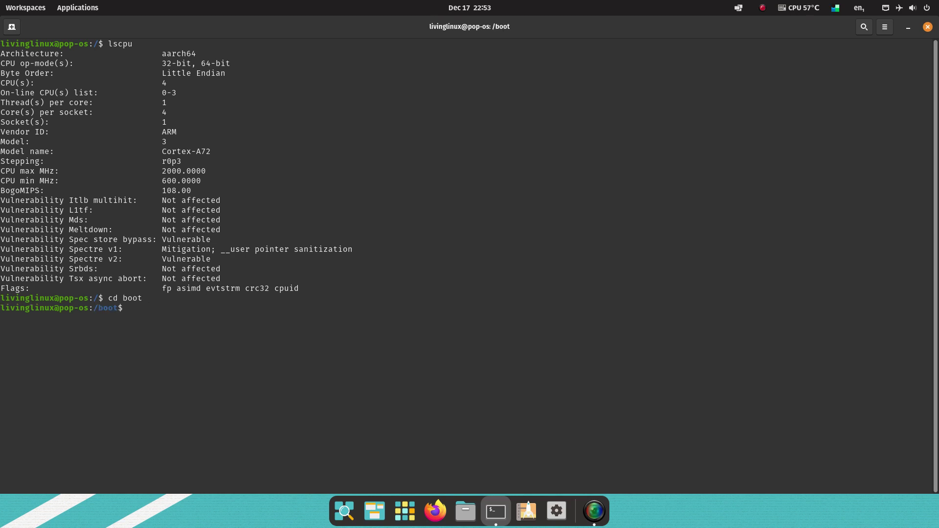
pyautogui.write('ls -l')
pyautogui.press('Return')
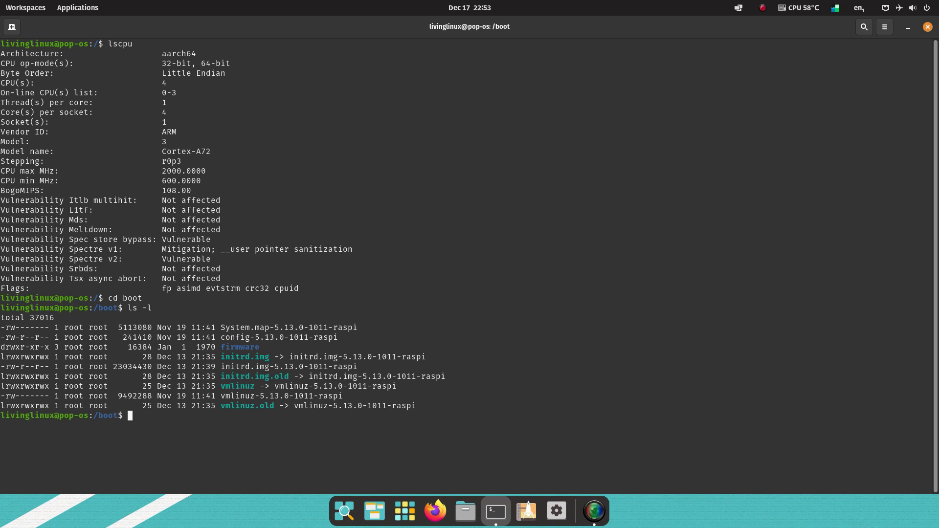
# Enter the firmware folder and list its files, including config.txt, with ls -l
pyautogui.write('cd fi')
pyautogui.press('Tab')
pyautogui.press('Return')
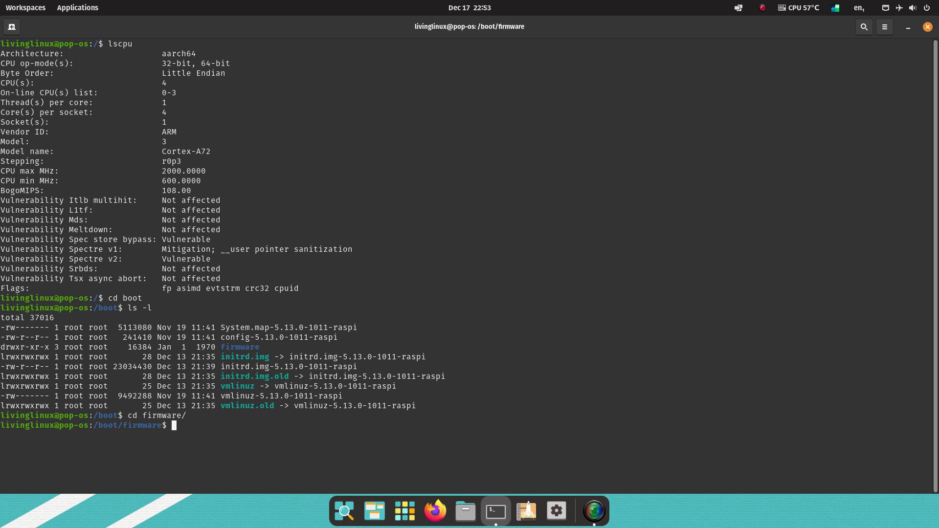
pyautogui.write('ls -l')
pyautogui.press('Return')
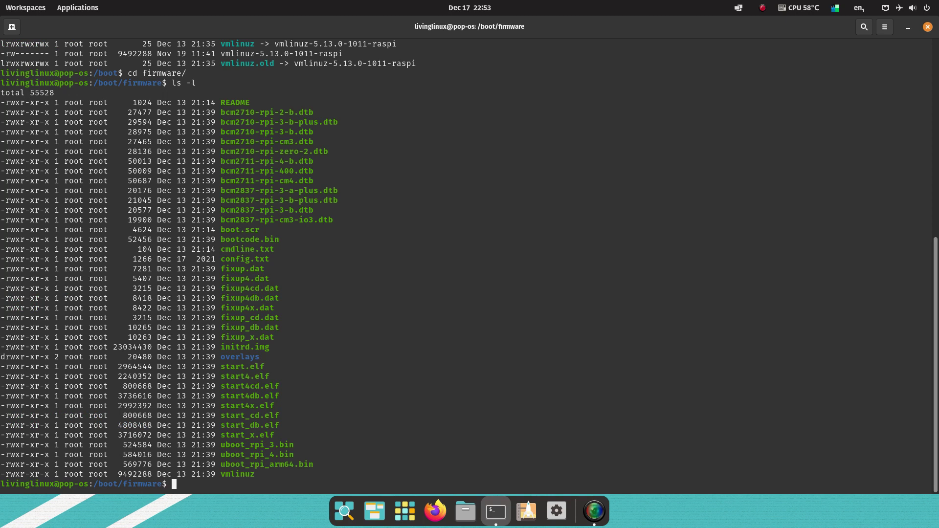
# Open config.txt in gedit as root and select the Overclock lines over_voltage=6, arm_freq=2000, gpu_freq=600
pyautogui.write('su')
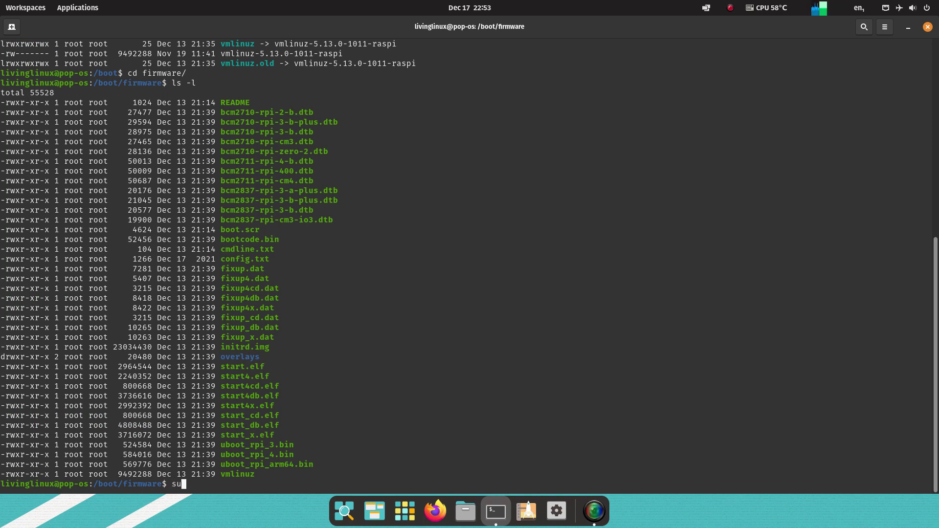
pyautogui.write('do gedit')
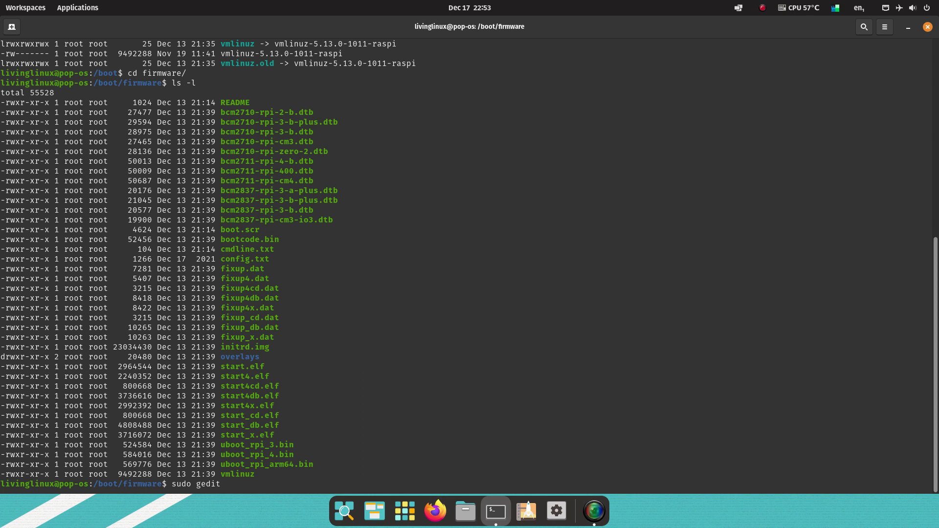
pyautogui.write('co')
pyautogui.press('Tab')
pyautogui.press('Return')
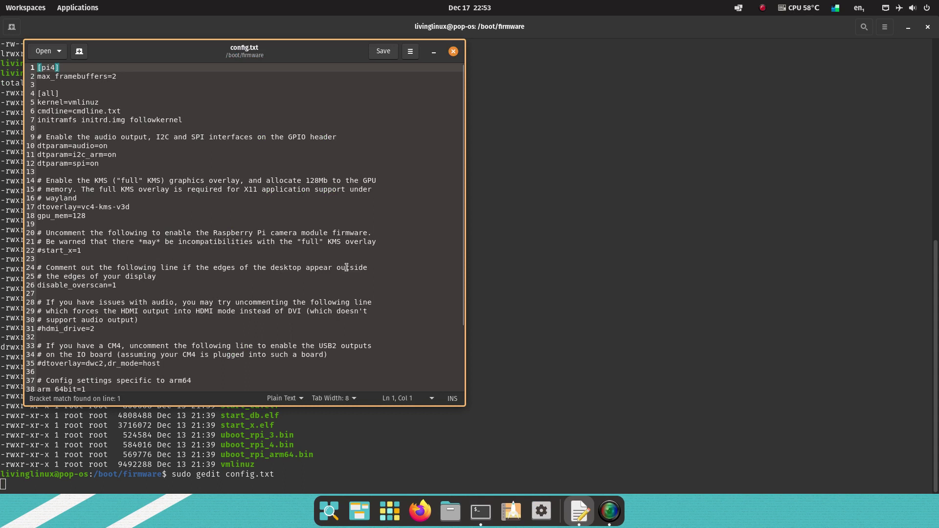
pyautogui.click(347, 268)
pyautogui.scroll(-3, 343, 274)
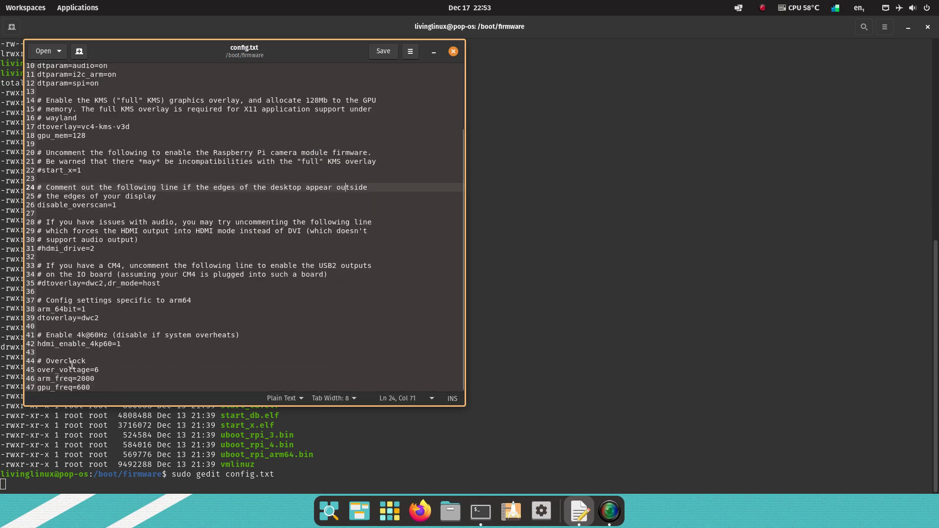
pyautogui.click(110, 371)
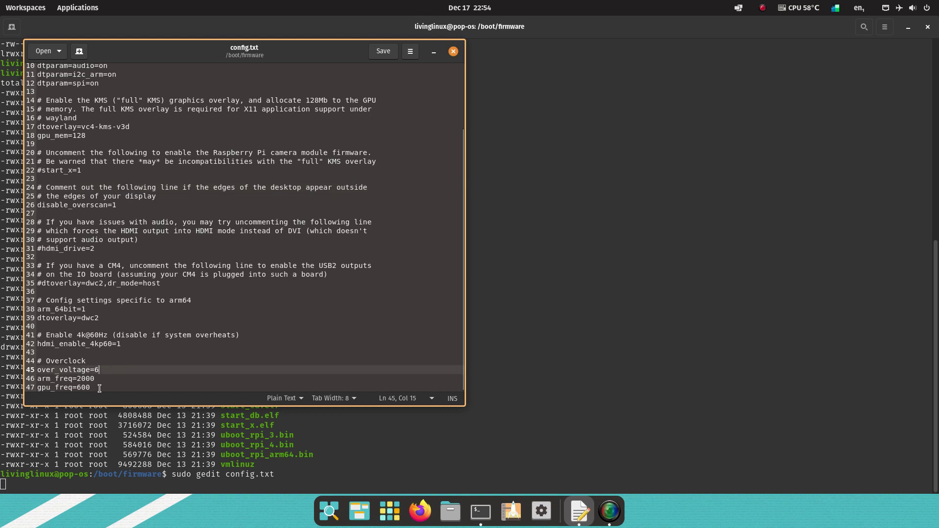
pyautogui.moveTo(99, 388); pyautogui.dragTo(33, 374)
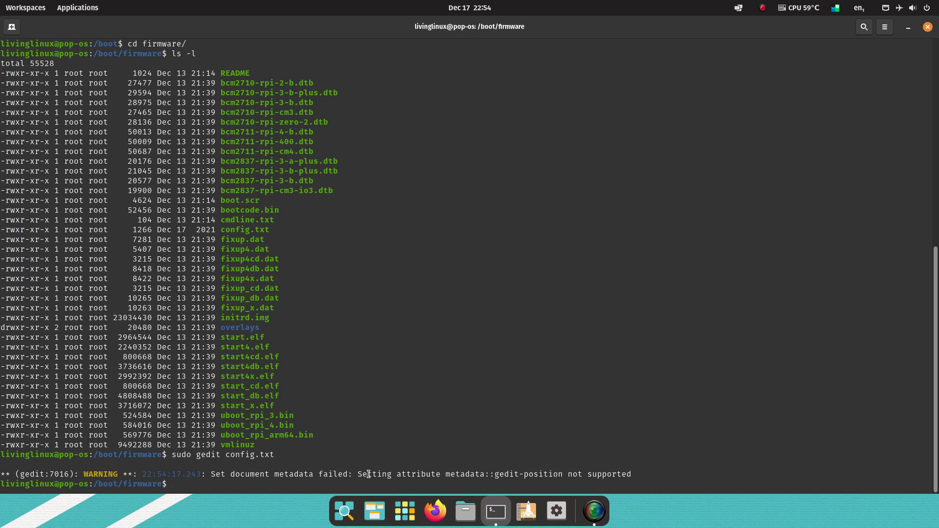
# Launch Disks and select the SD Card Reader's 64 GB Ext4 writable partition
pyautogui.click(336, 503)
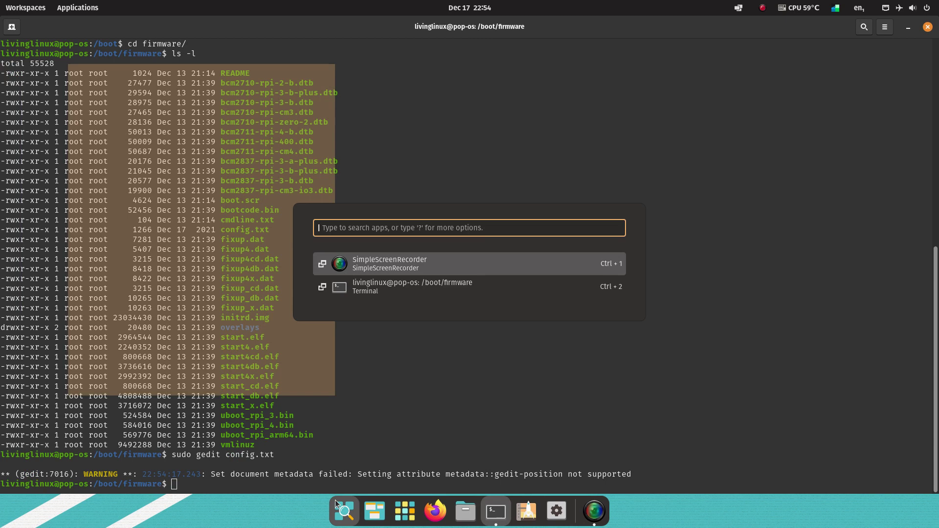
pyautogui.write('d')
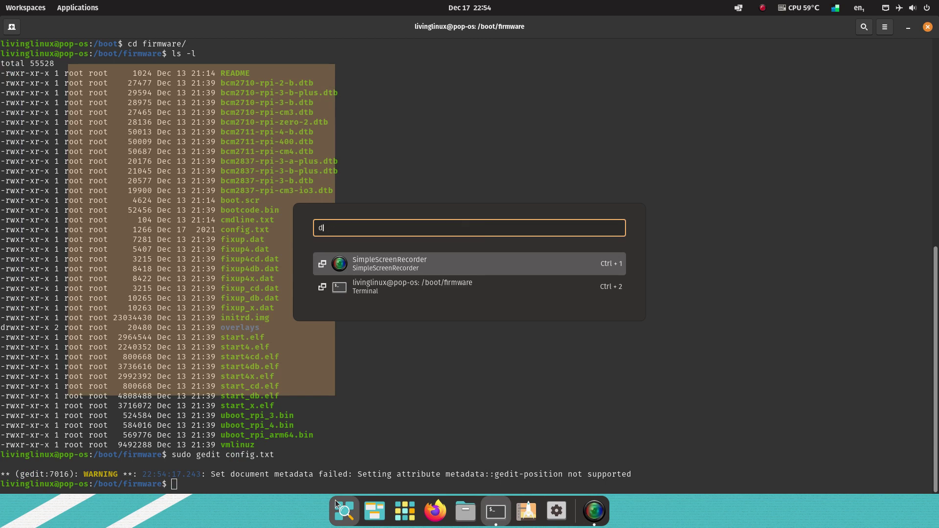
pyautogui.write('isks')
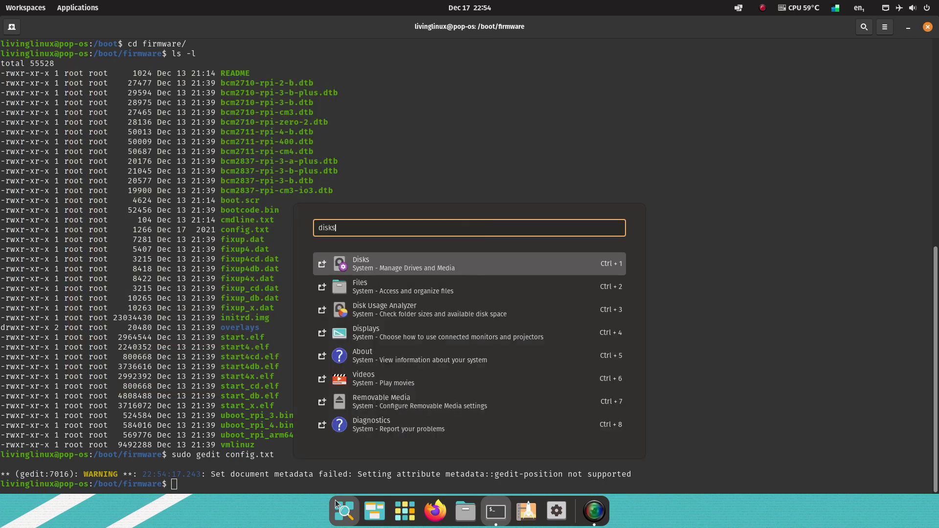
pyautogui.click(391, 263)
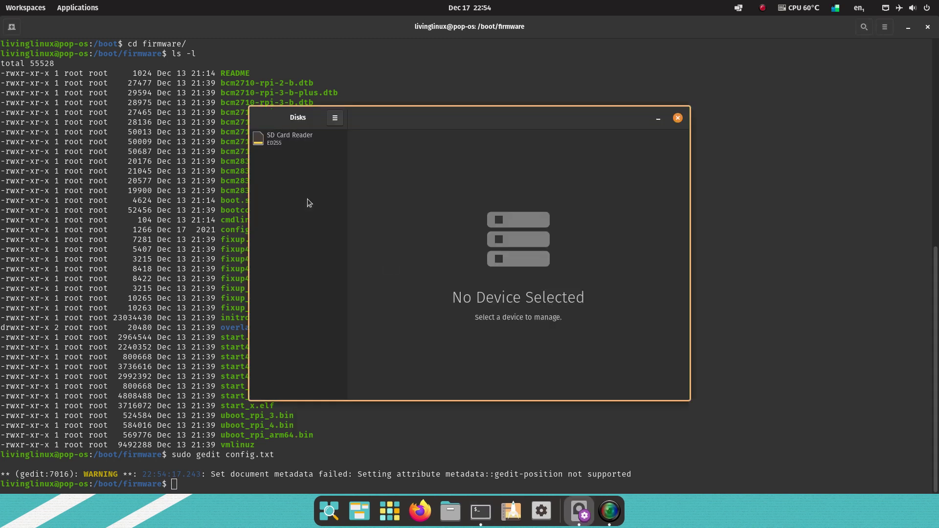
pyautogui.click(280, 139)
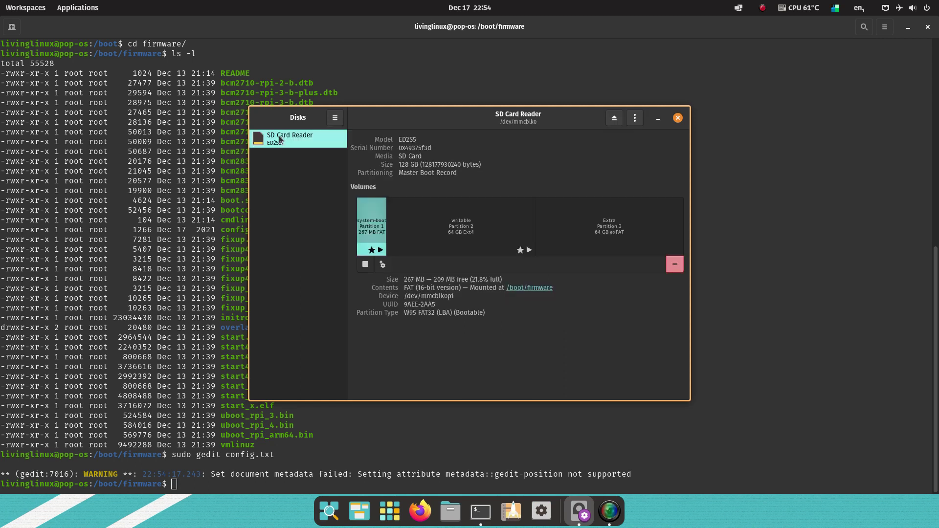
pyautogui.click(460, 237)
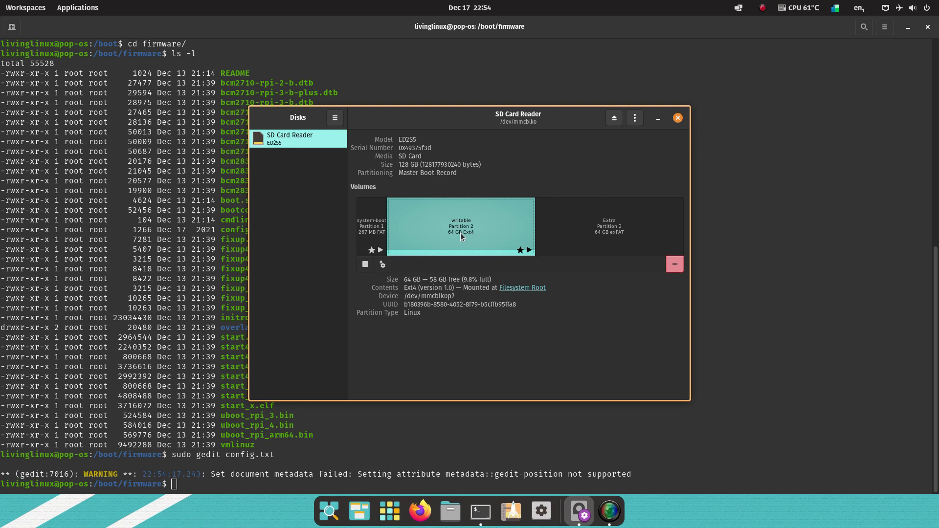
# Preview resizing the writable partition to 43.1 GB, cancel, then view the 64 GB exFAT Extra partition
pyautogui.click(382, 265)
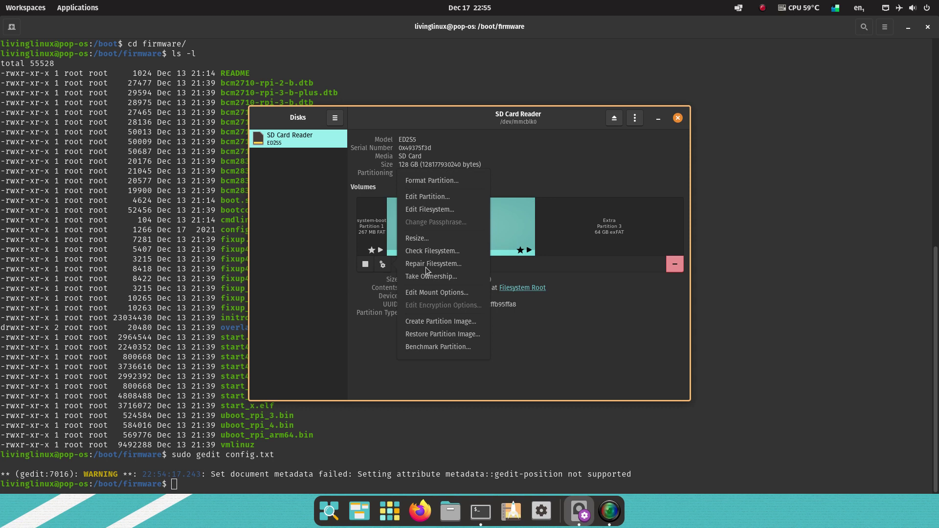
pyautogui.click(424, 237)
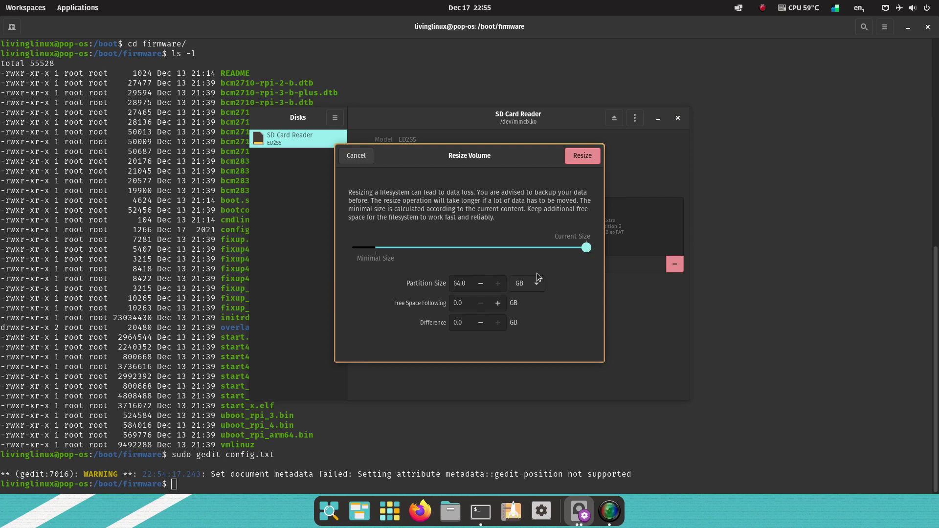
pyautogui.moveTo(586, 249)
pyautogui.mouseDown()
pyautogui.moveTo(499, 248)
pyautogui.moveTo(592, 247)
pyautogui.mouseUp()
pyautogui.click(360, 156)
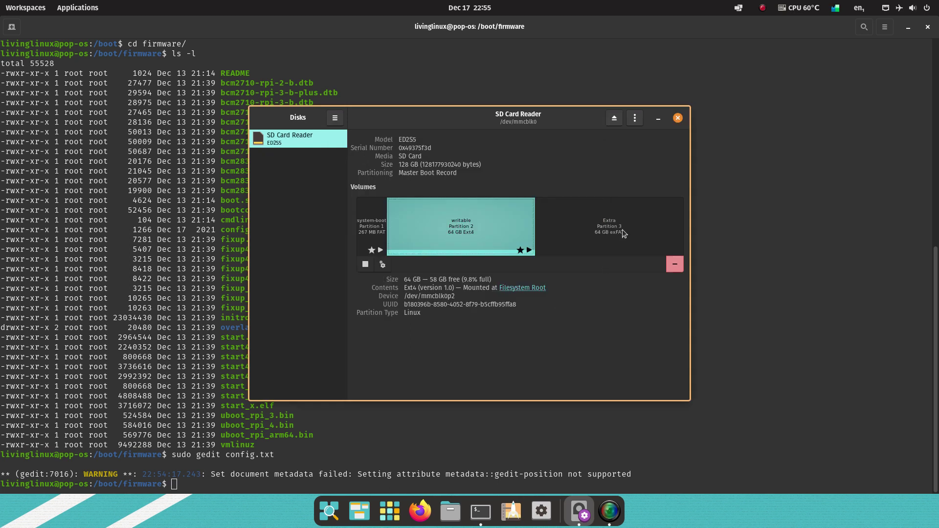
pyautogui.click(641, 219)
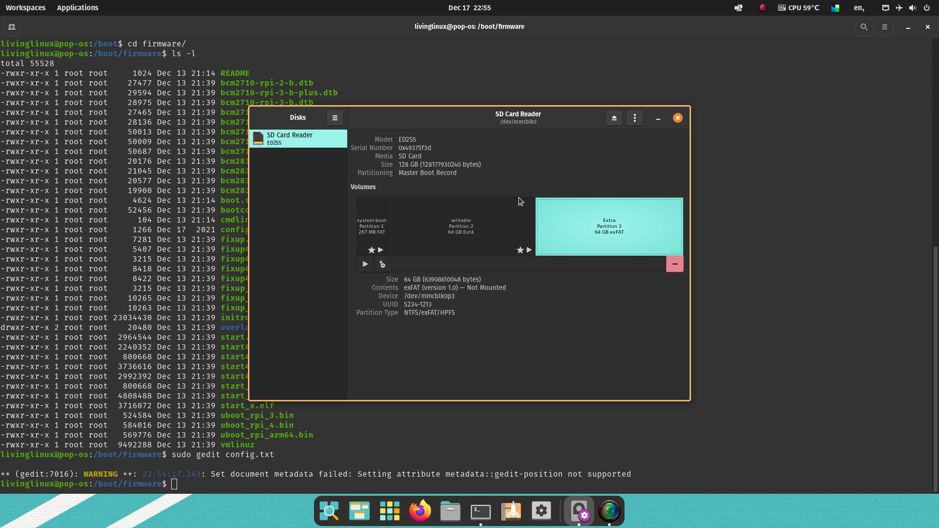
# Close the Disks window to return to the terminal
pyautogui.click(678, 119)
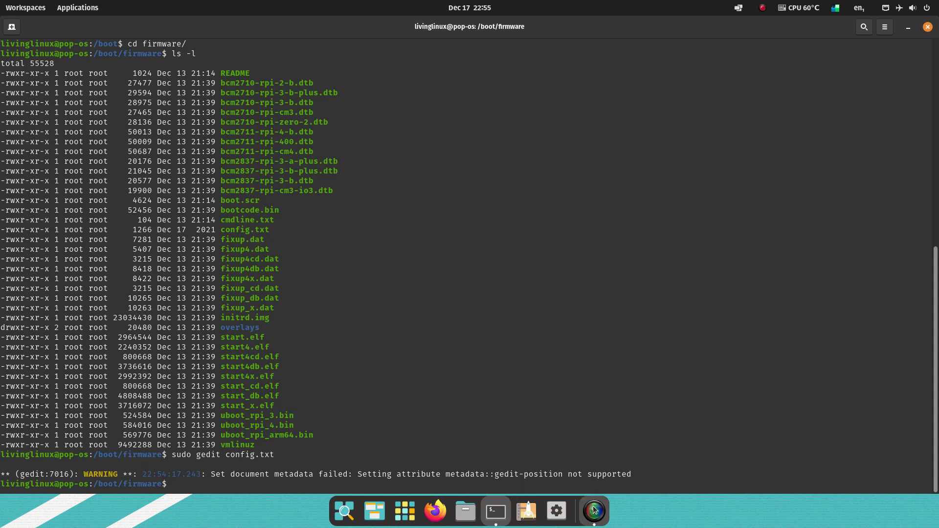